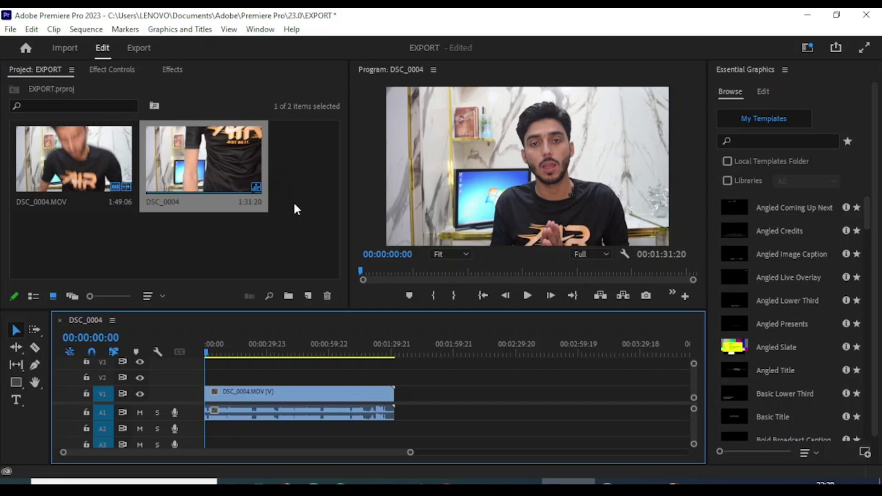
Clear both clips from the timeline and delete the DSC_0004 sequence from the project
drag(455, 382, 318, 420)
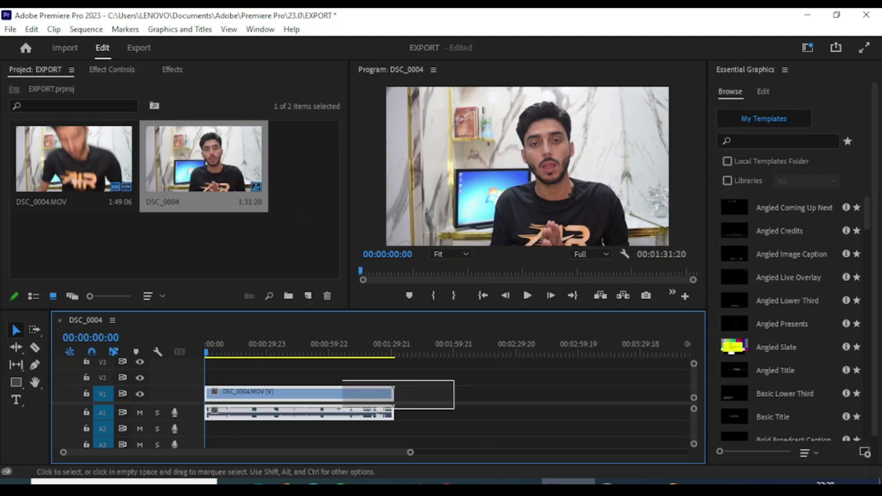
key(Delete)
click(315, 166)
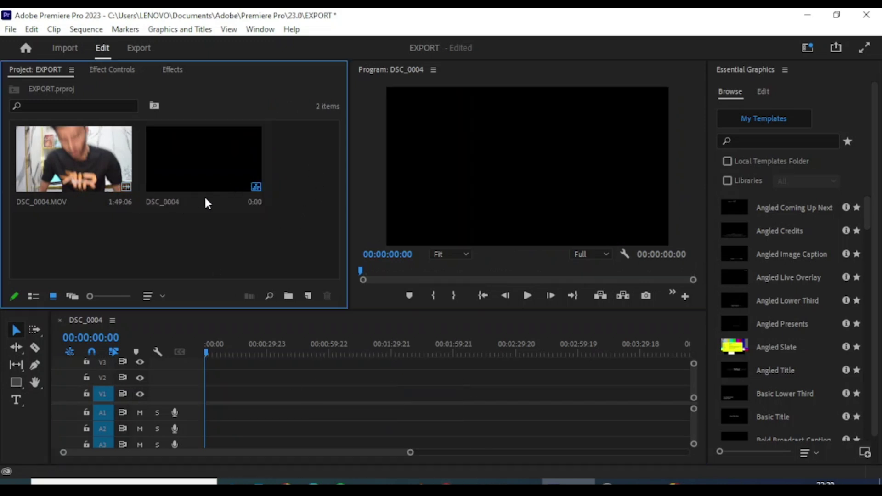
drag(290, 143, 197, 197)
key(Delete)
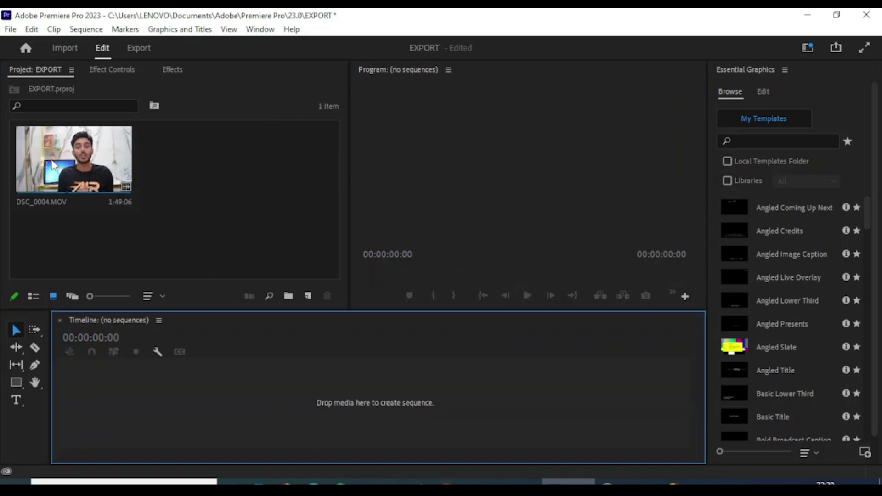
Drop DSC_0004.MOV on the timeline, then empty and delete the resulting DSC_0004 sequence again
click(85, 188)
drag(124, 338, 250, 397)
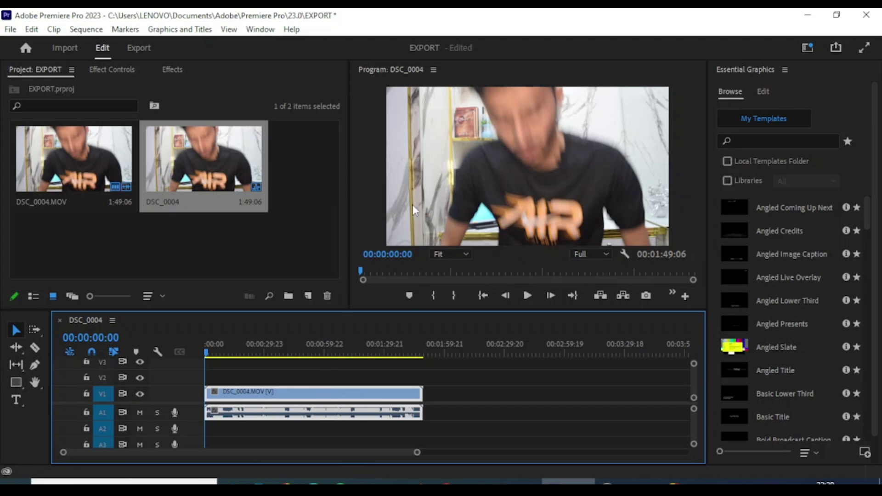
key(Delete)
click(297, 164)
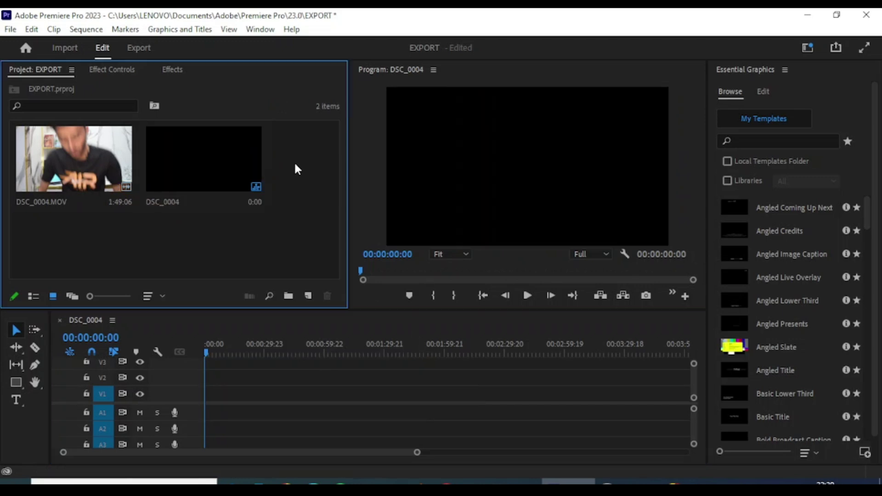
click(239, 174)
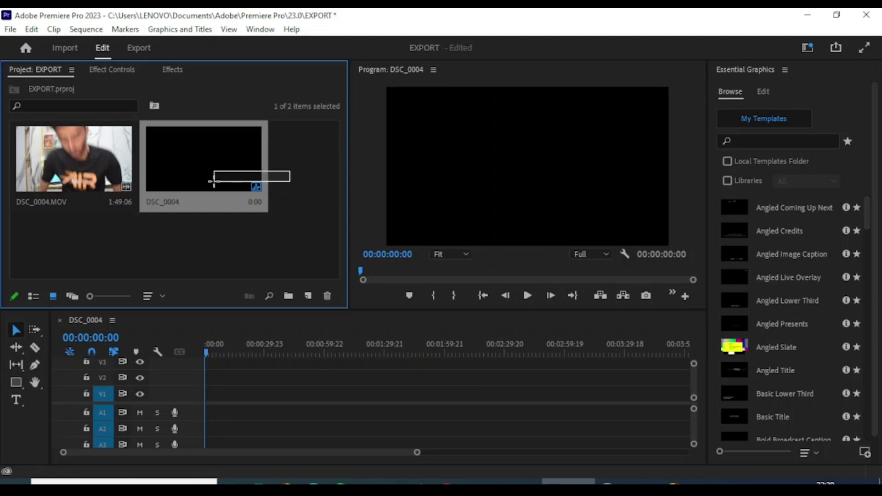
key(Delete)
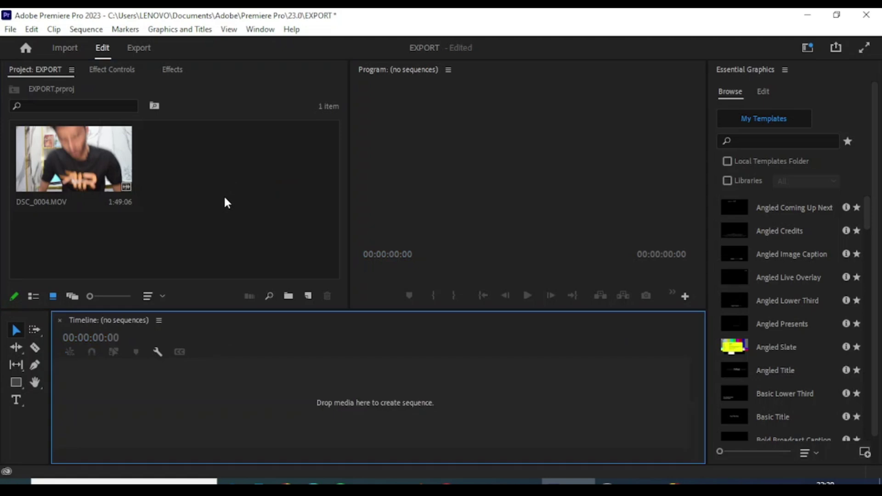
Open the Project panel's New Item menu
click(306, 297)
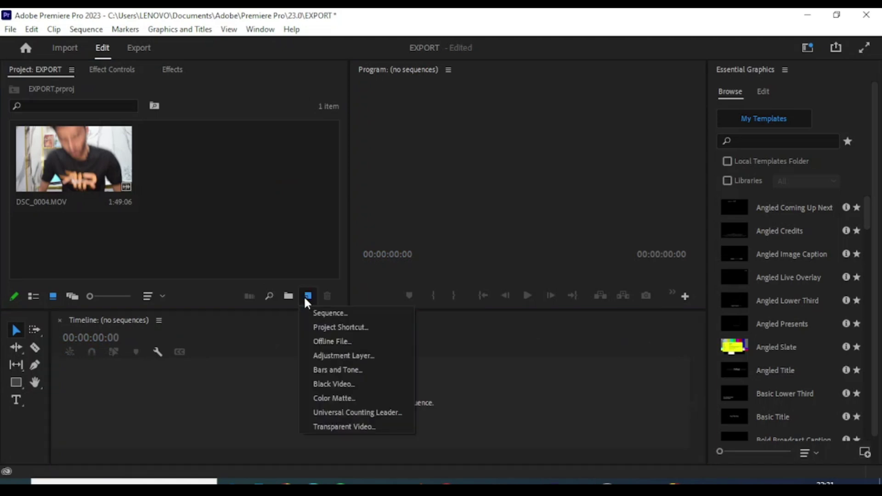
Start a new Sequence and read the shorts preset description (1080h 1920v, 25 fps)
click(331, 315)
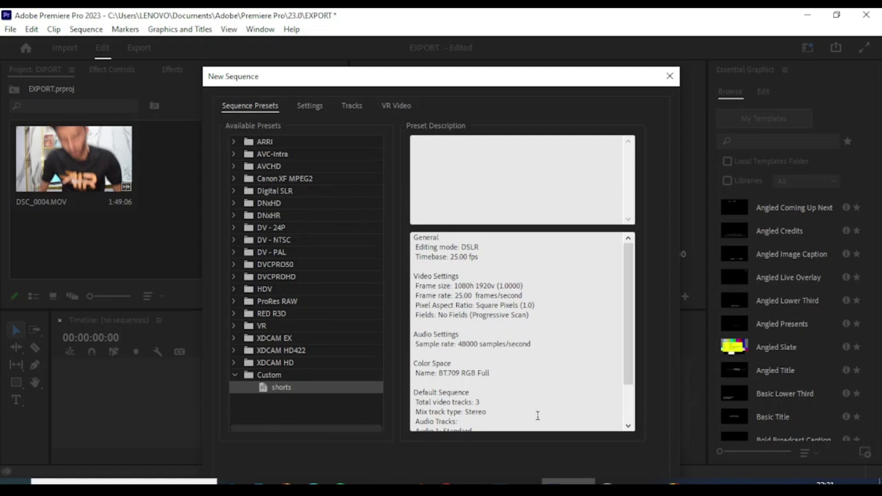
scroll(466, 344, down, 2)
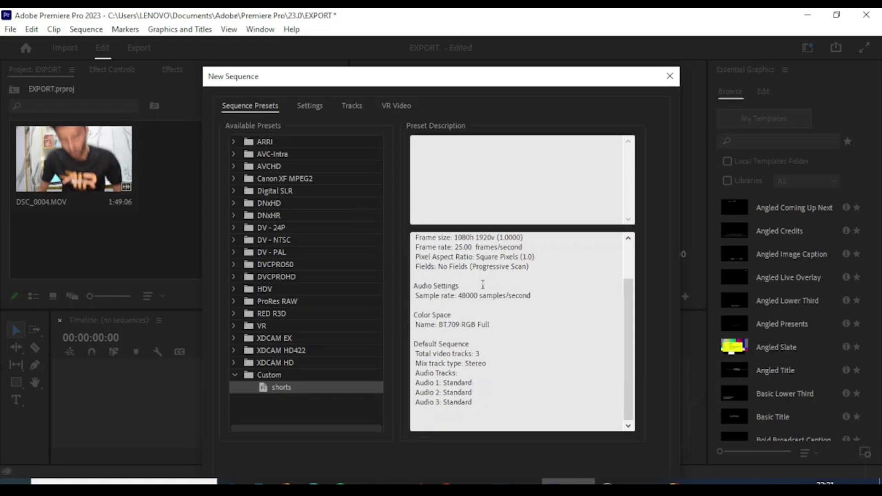
scroll(432, 301, up, 2)
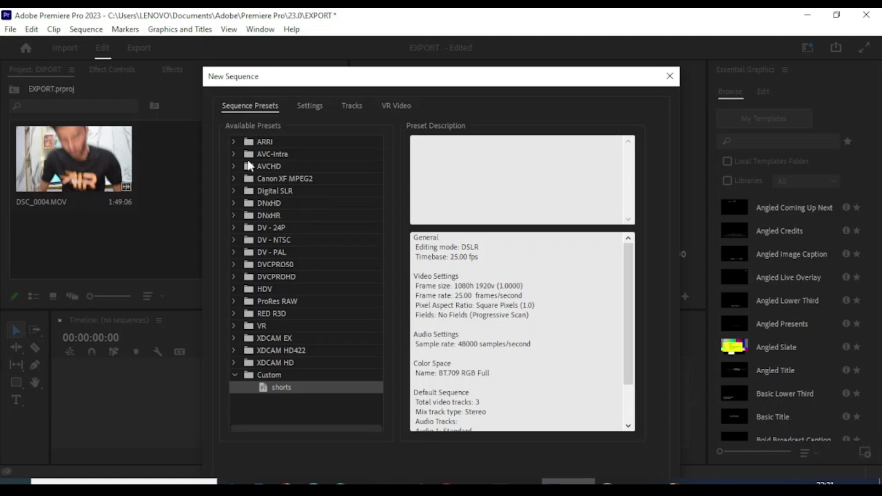
Inspect the shorts preset's Settings: DSLR mode, 1080×1920 frame, 25 fps
click(308, 106)
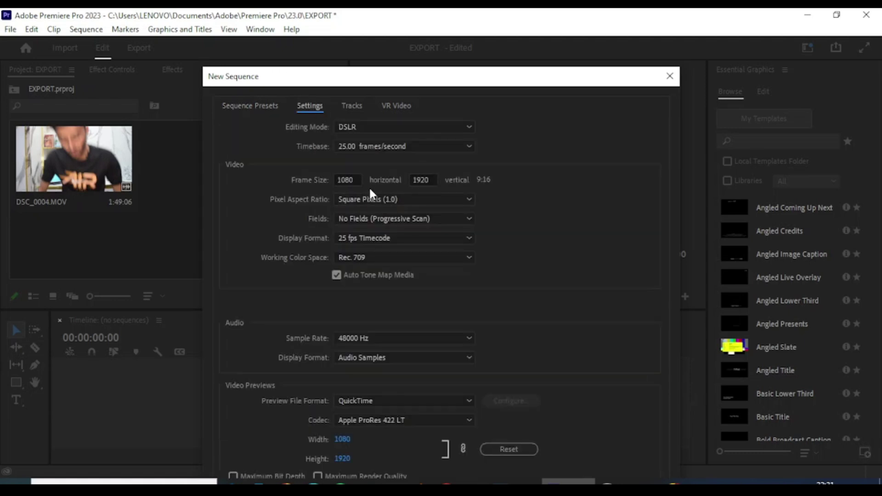
double_click(349, 180)
Expand Digital SLR > 1080p in Sequence Presets and select DSLR 1080p25
click(248, 105)
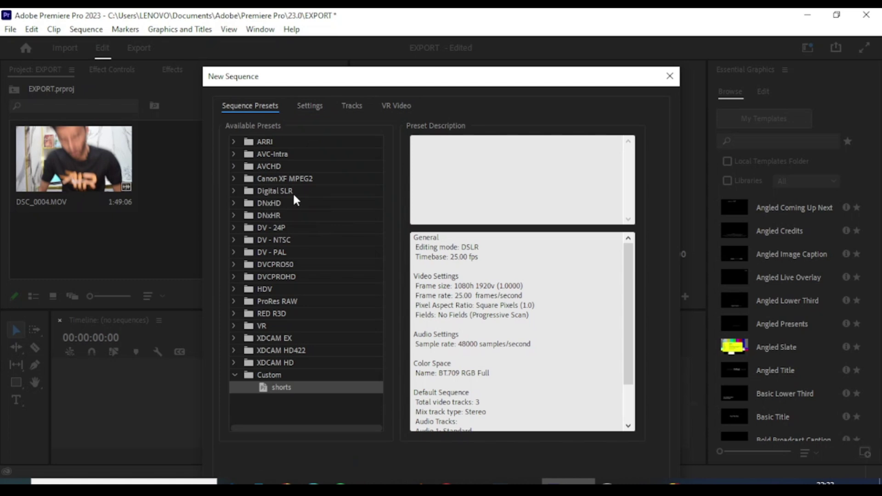
click(236, 191)
double_click(276, 205)
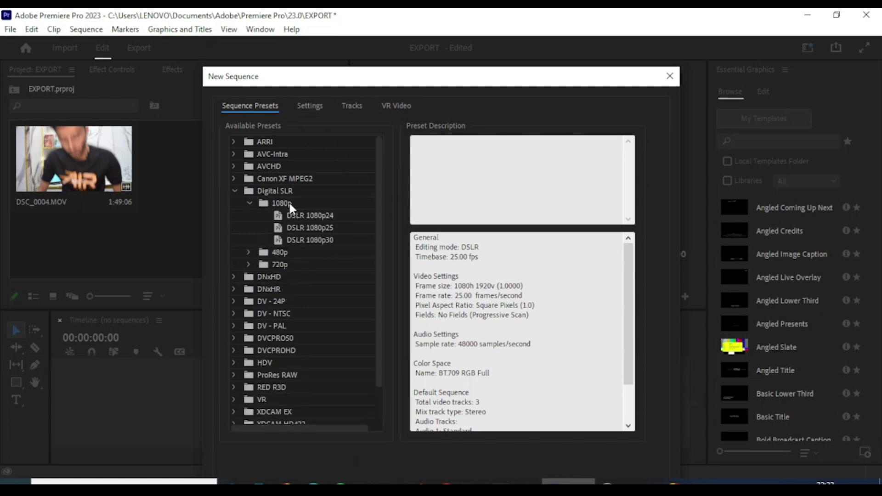
click(282, 207)
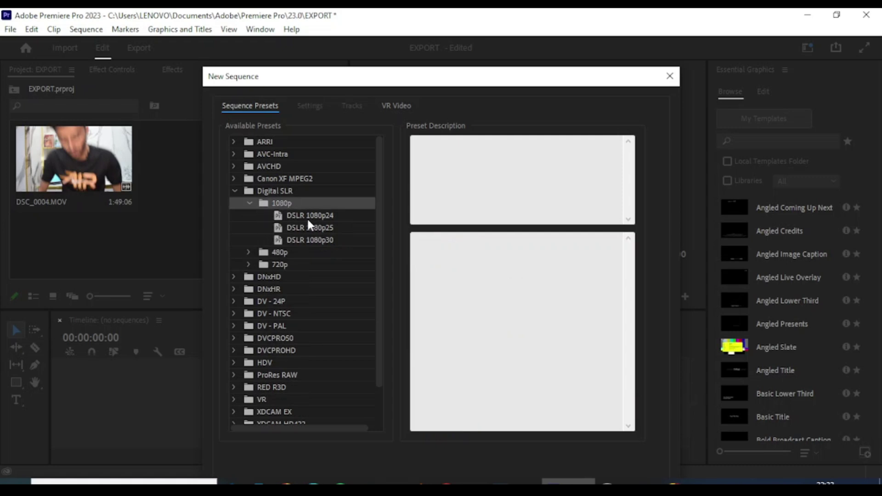
click(313, 229)
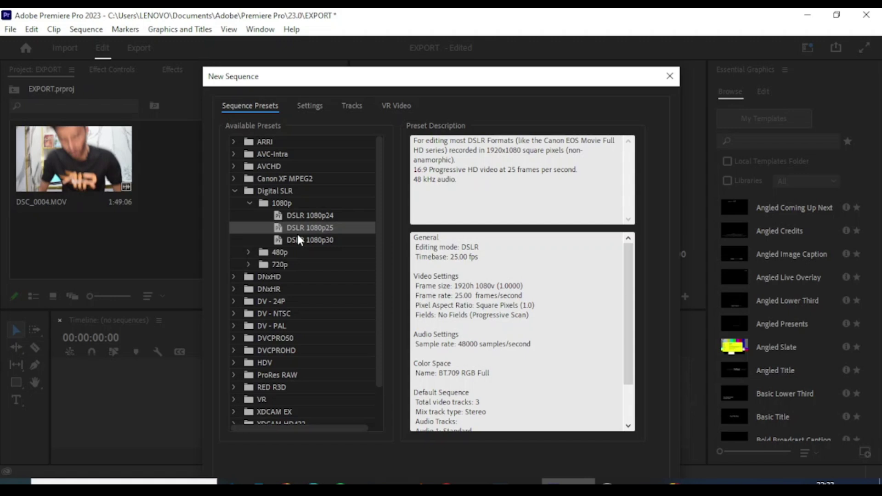
Compare the DSLR 1080p30 and 1080p24 presets, then settle on DSLR 1080p25
click(312, 241)
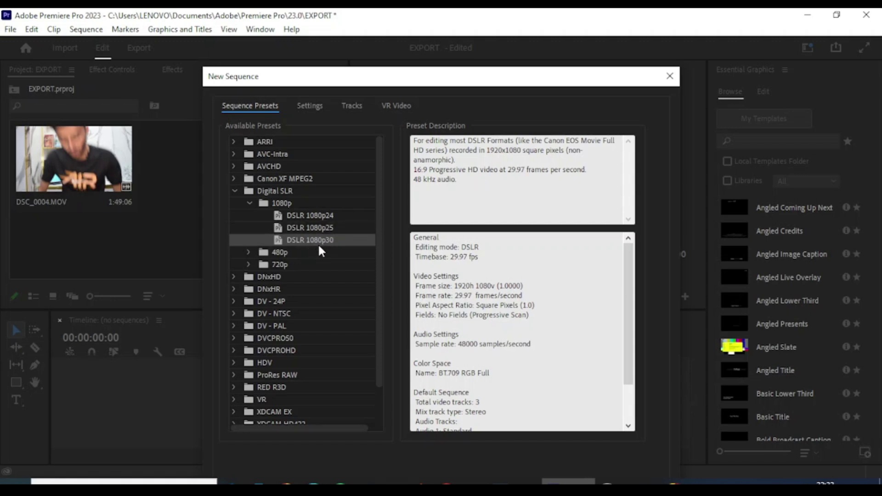
click(327, 227)
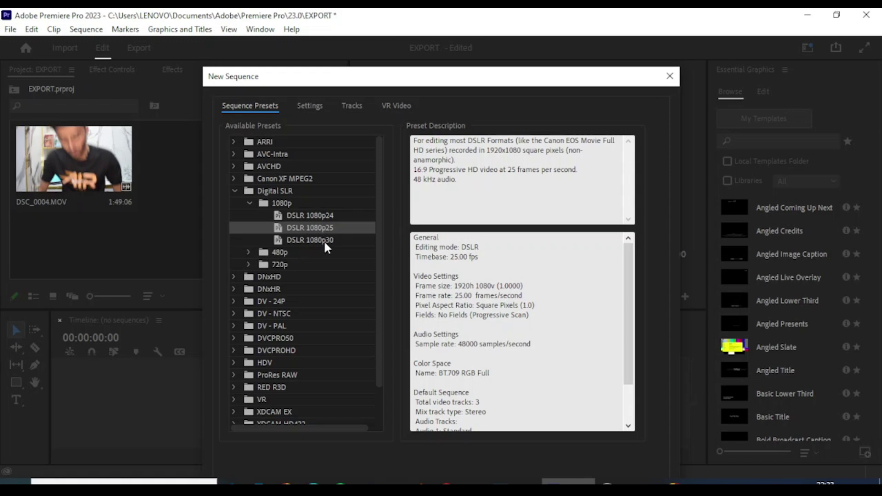
click(333, 241)
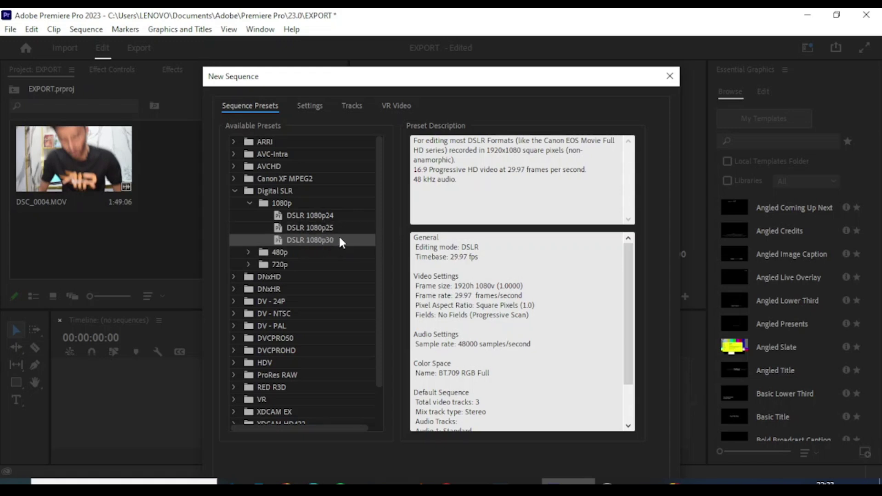
click(321, 214)
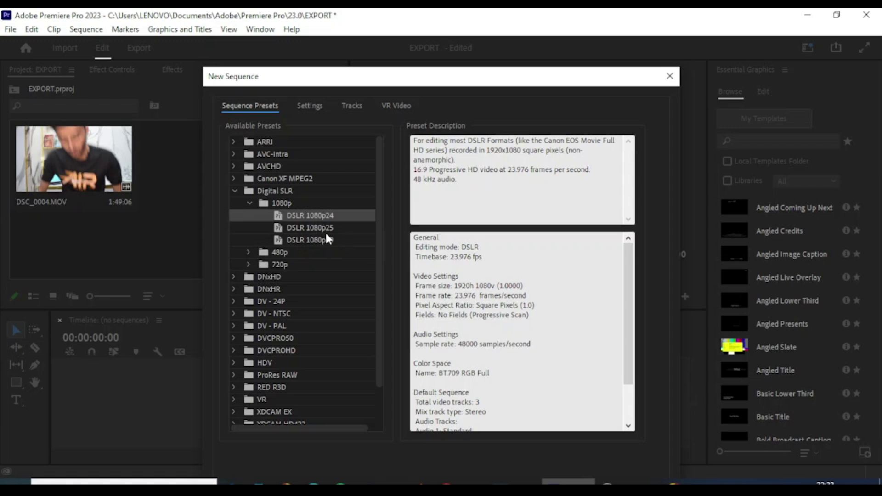
click(329, 230)
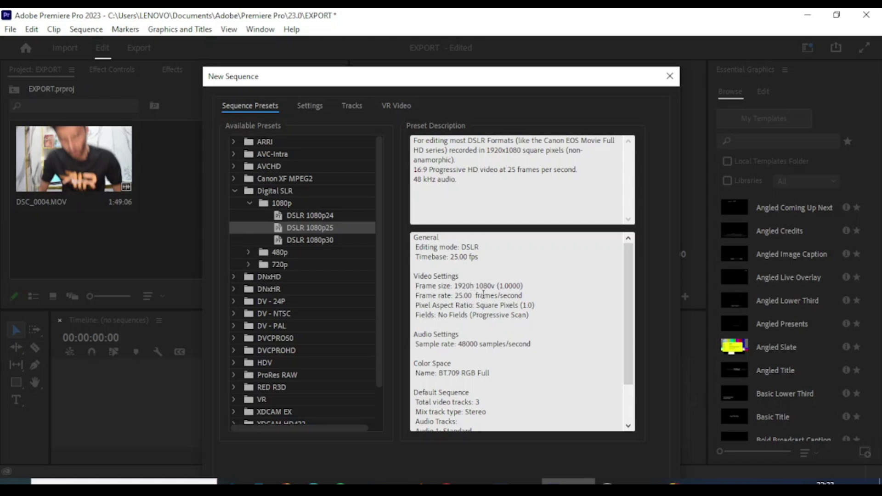
drag(547, 84, 538, 64)
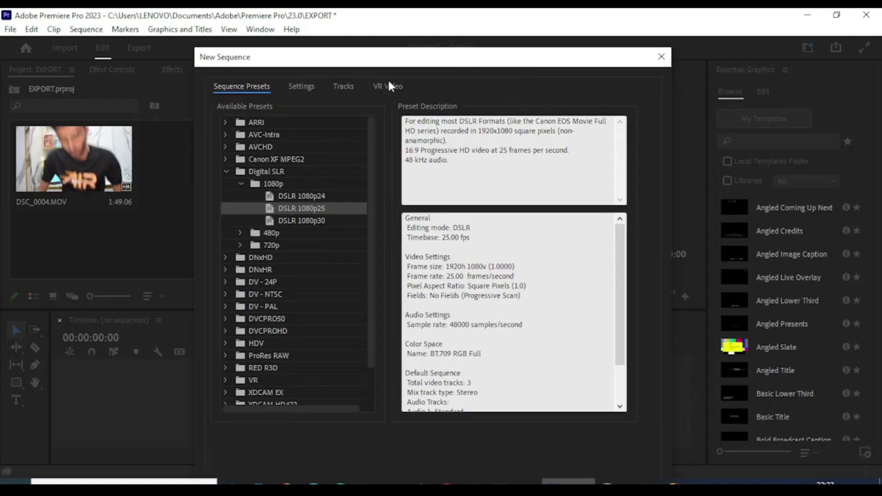
Verify the DSLR 1080p25 frame size is 1920×1080, then create Sequence 01
click(302, 86)
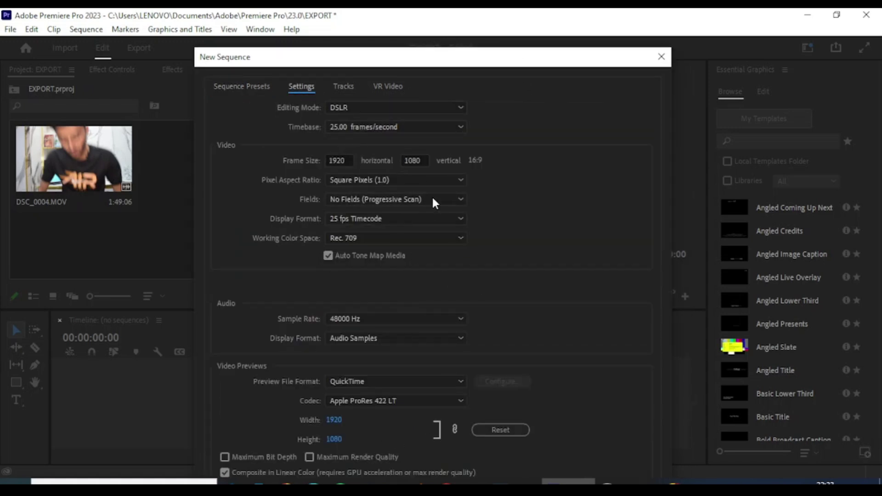
double_click(334, 160)
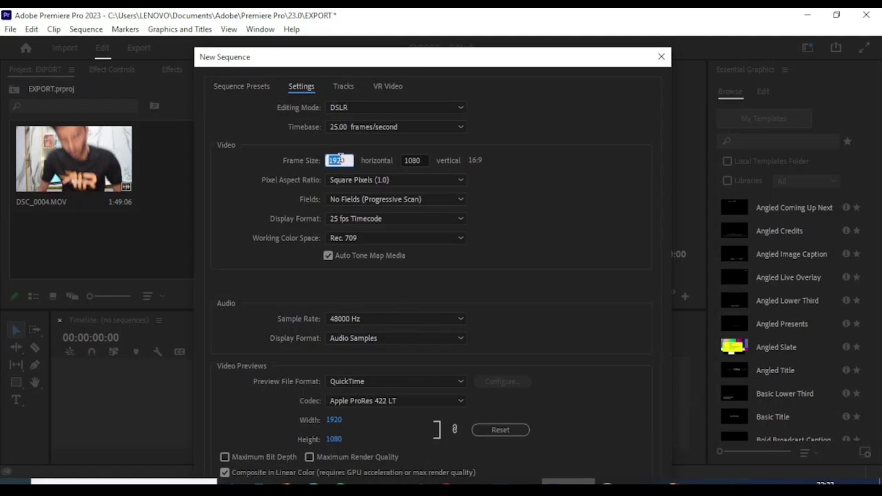
double_click(405, 161)
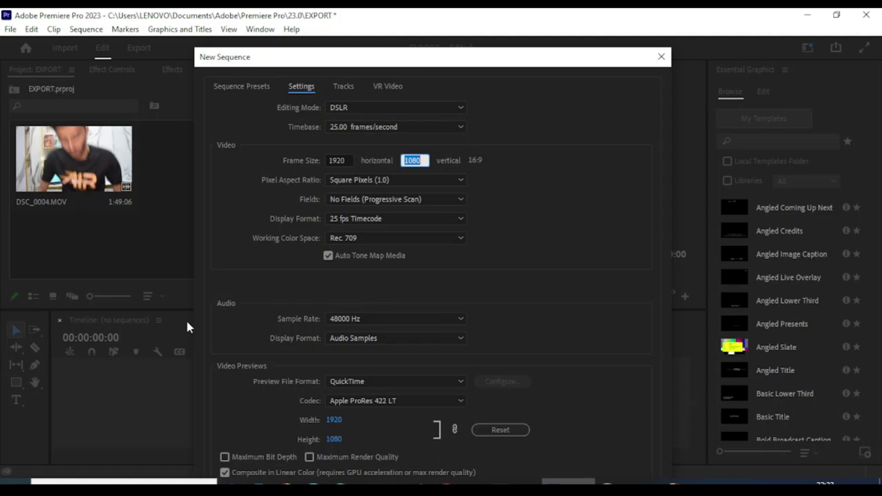
click(248, 83)
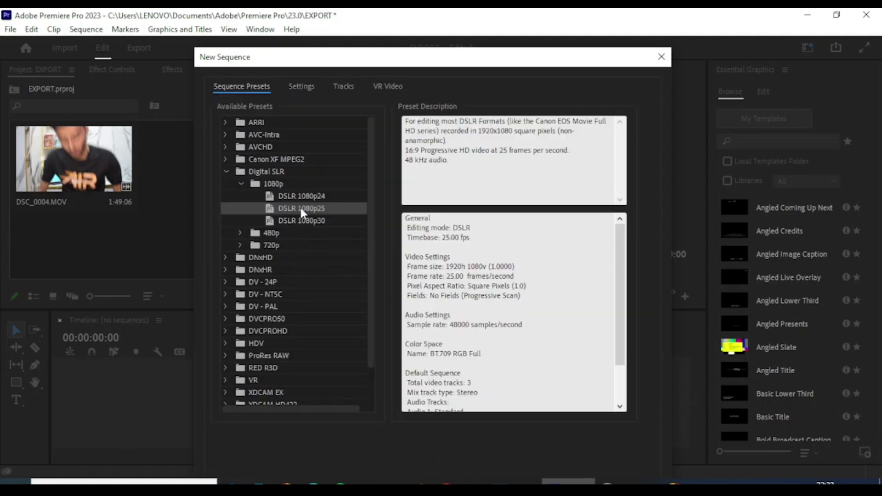
key(Return)
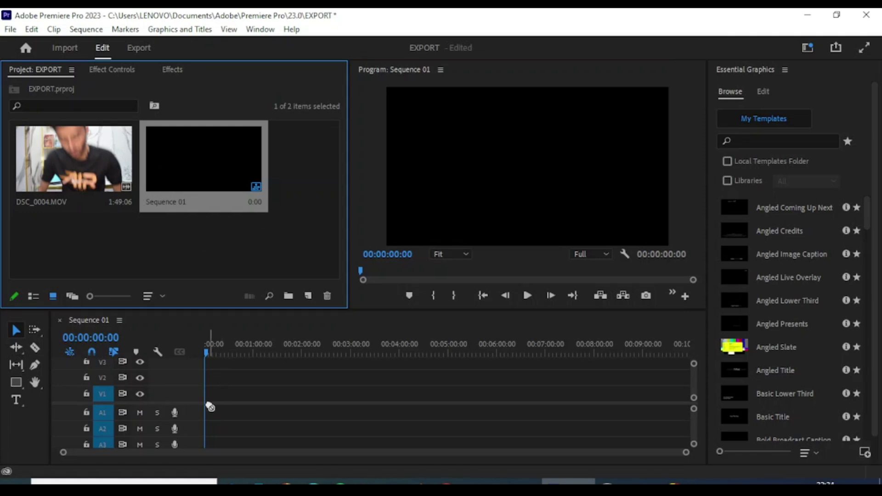
Drag DSC_0004.MOV onto track V1 of Sequence 01
drag(106, 177, 202, 391)
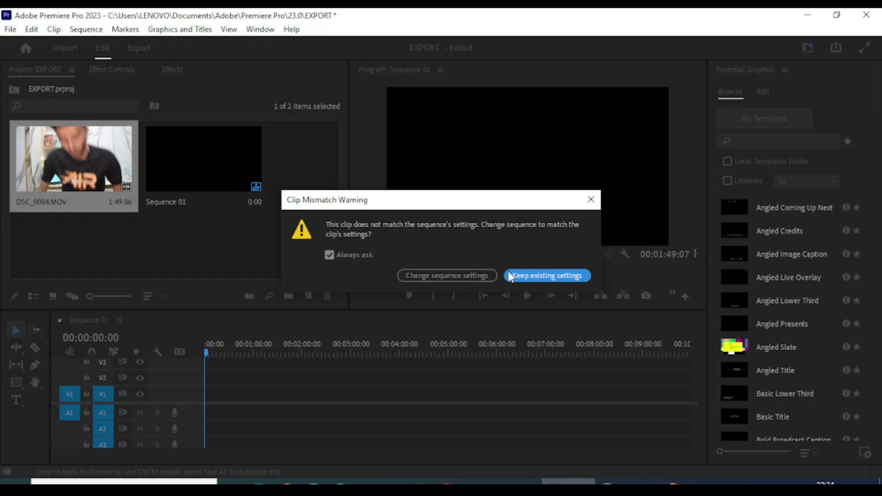
Choose Keep existing settings in the Clip Mismatch Warning
click(541, 277)
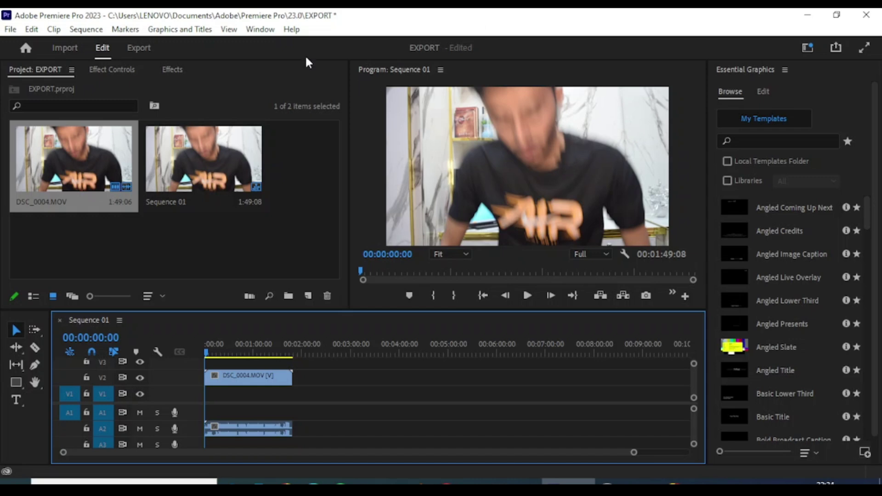
click(134, 49)
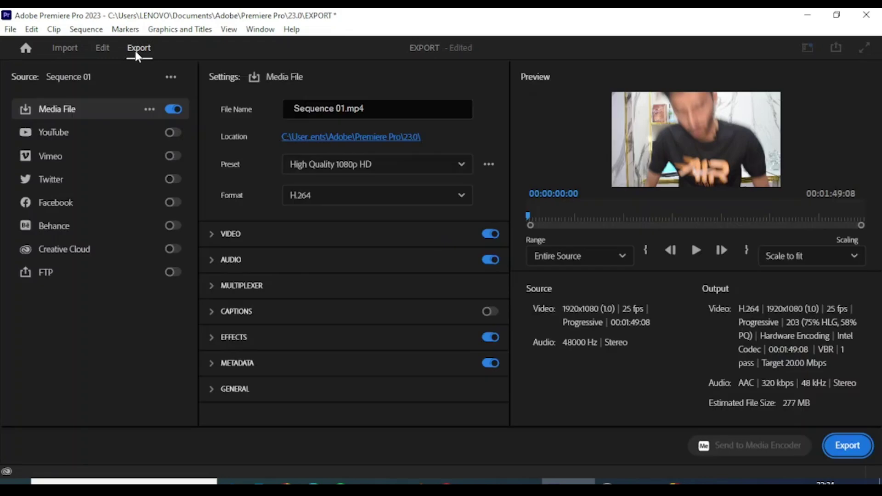
click(101, 48)
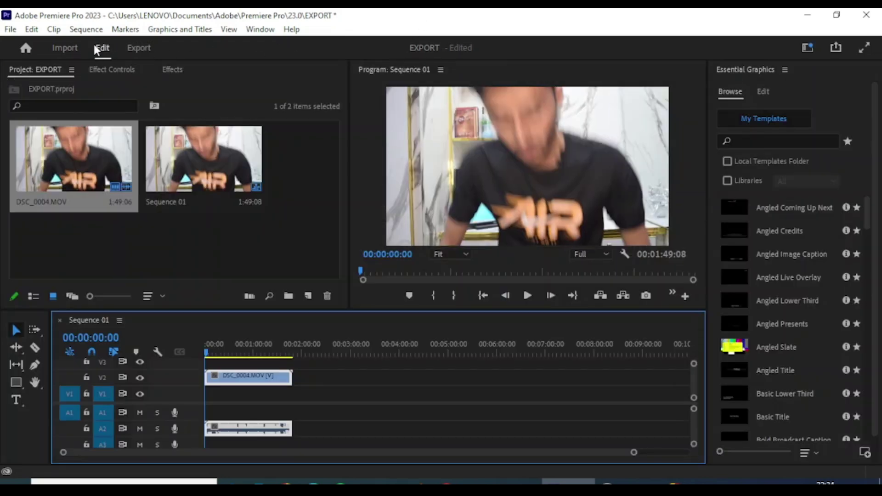
click(138, 50)
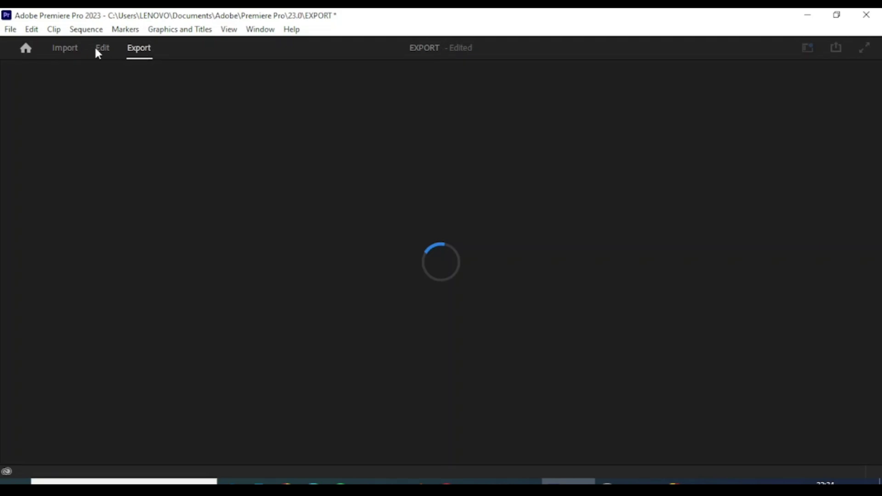
click(102, 47)
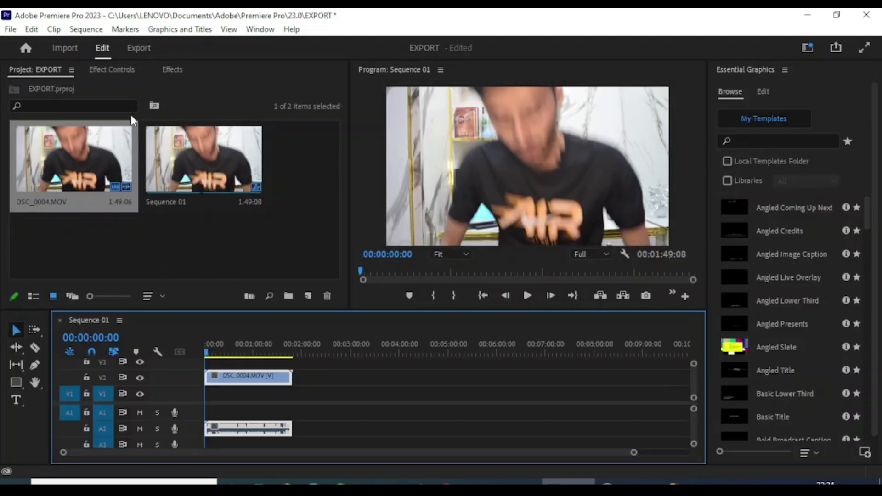
click(139, 49)
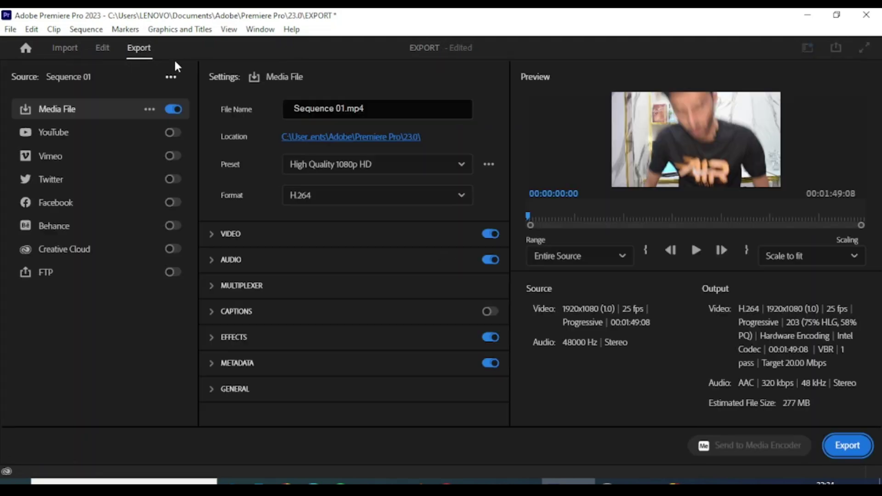
click(103, 48)
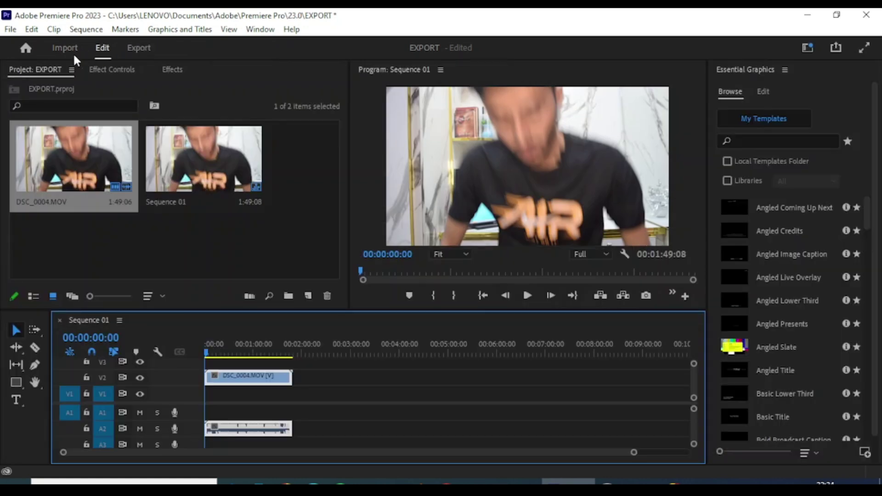
click(63, 49)
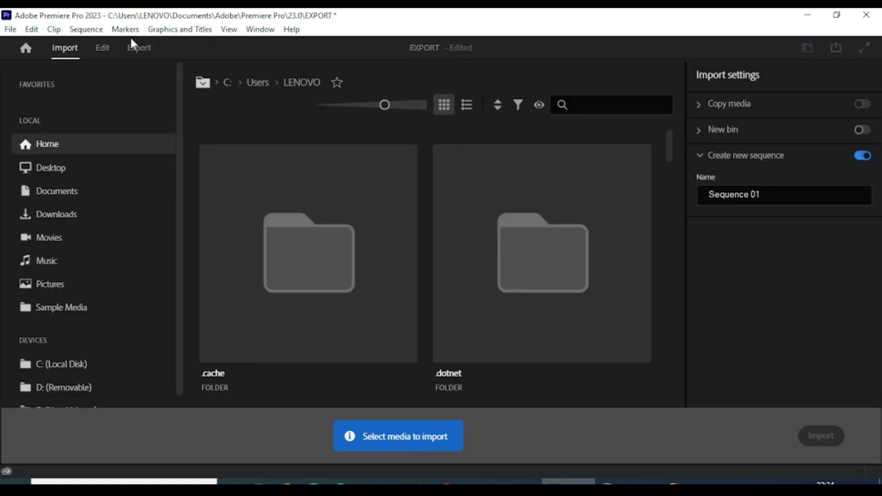
click(100, 52)
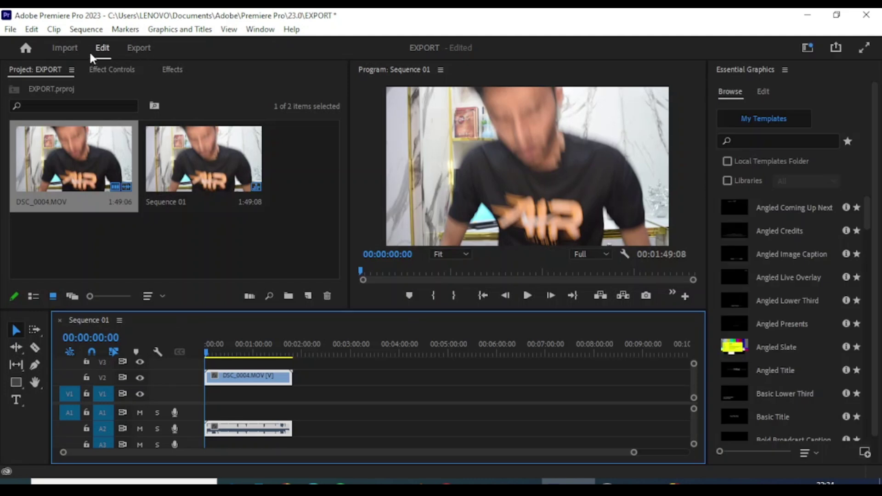
click(140, 48)
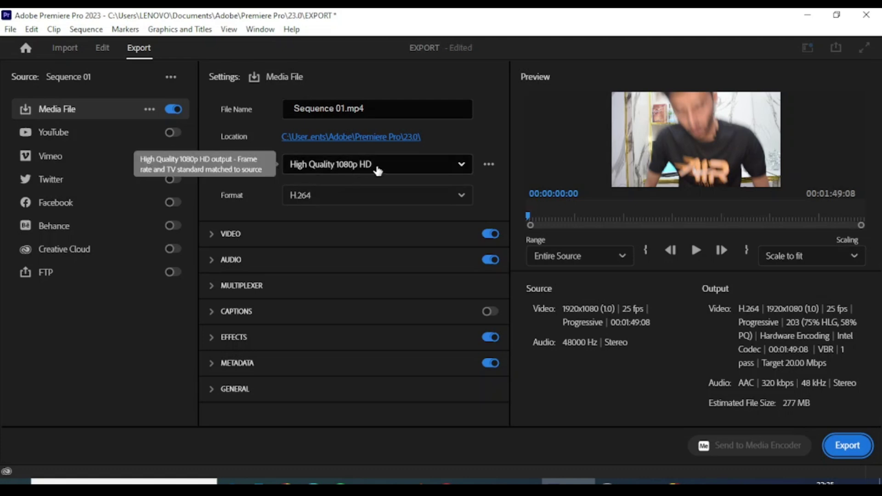
Keep the High Quality 1080p HD preset and H.264 format for Sequence 01's export
click(437, 169)
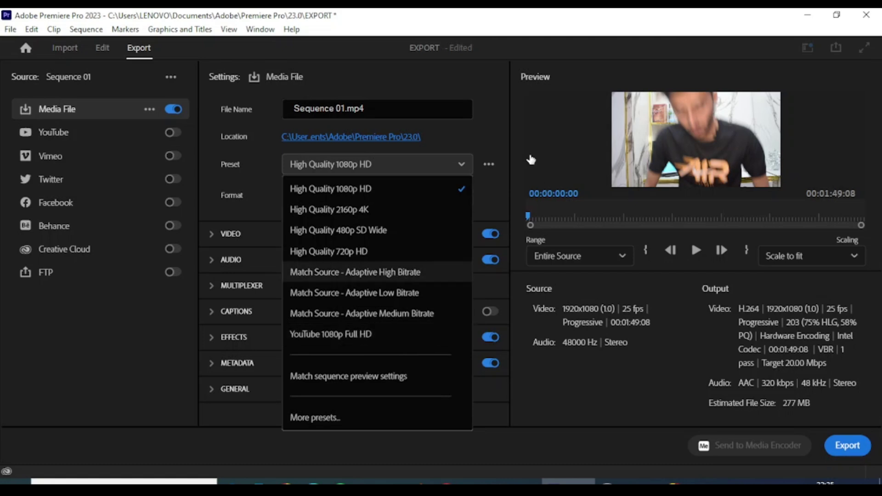
click(373, 192)
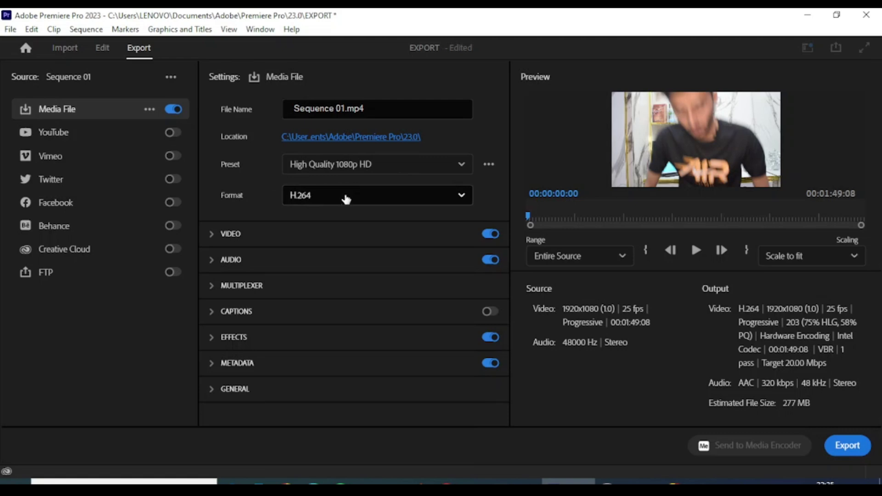
click(330, 196)
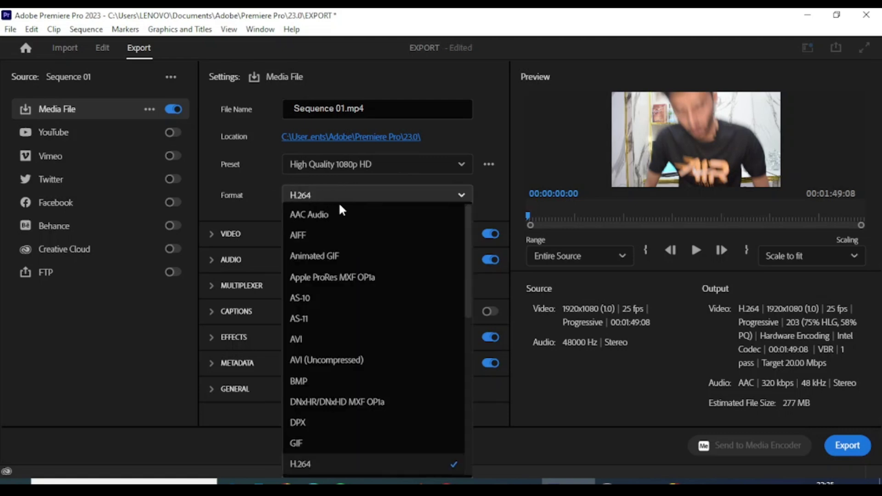
scroll(335, 305, down, 4)
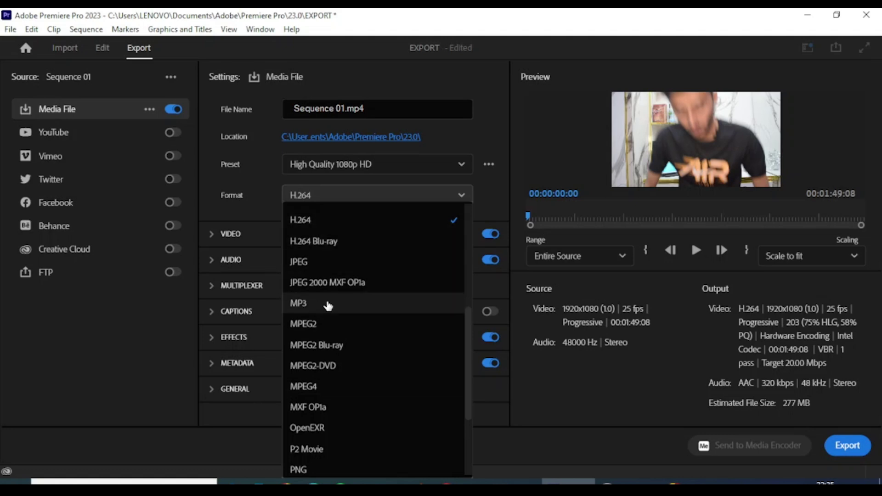
scroll(332, 346, down, 3)
scroll(326, 328, up, 5)
scroll(325, 312, up, 2)
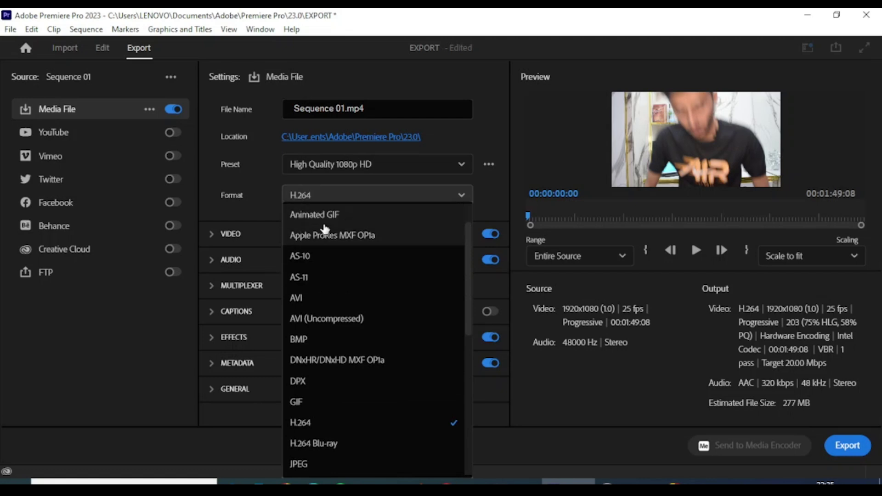
click(324, 426)
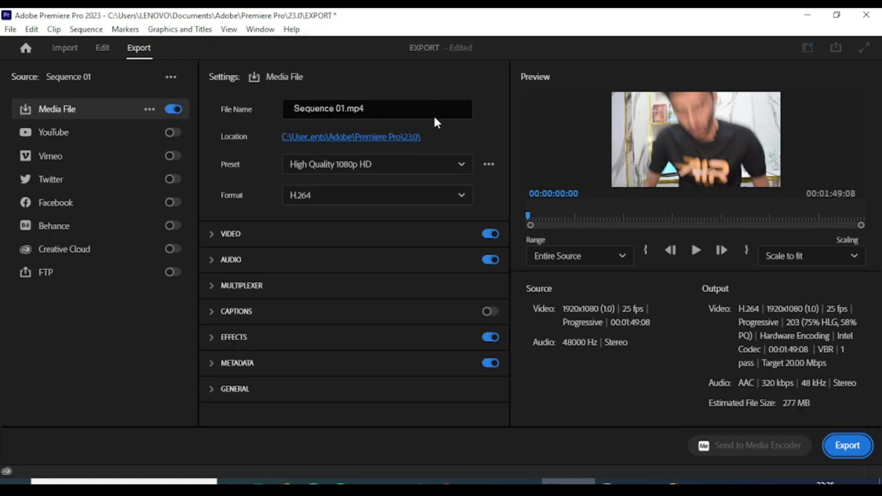
click(454, 166)
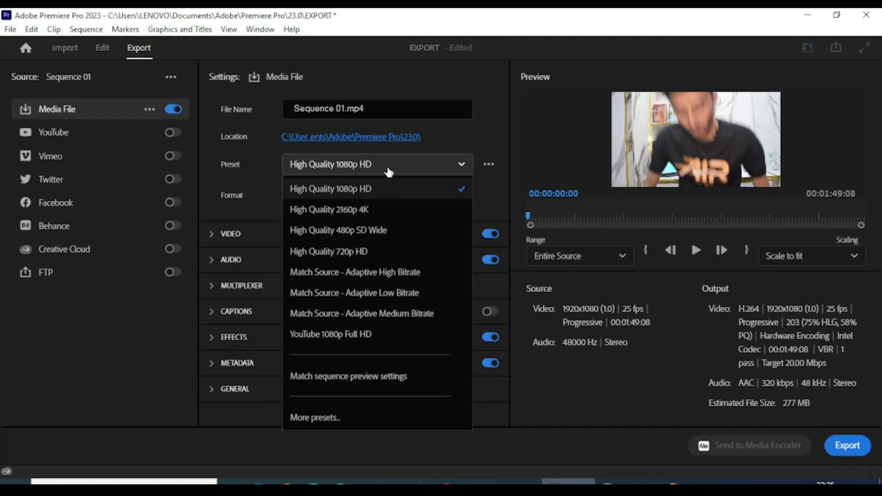
click(406, 165)
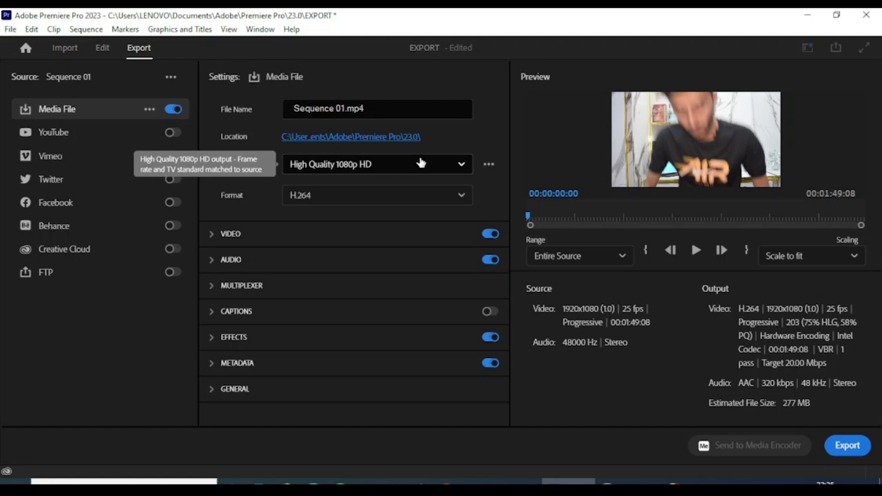
click(848, 446)
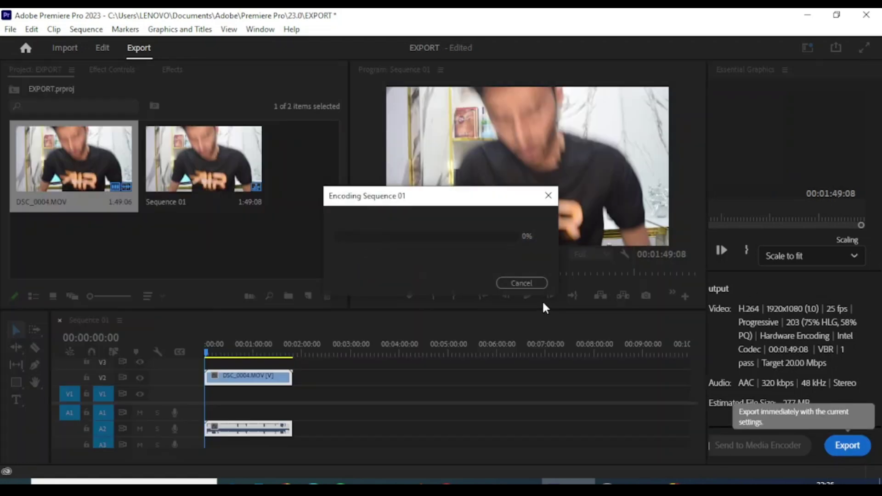